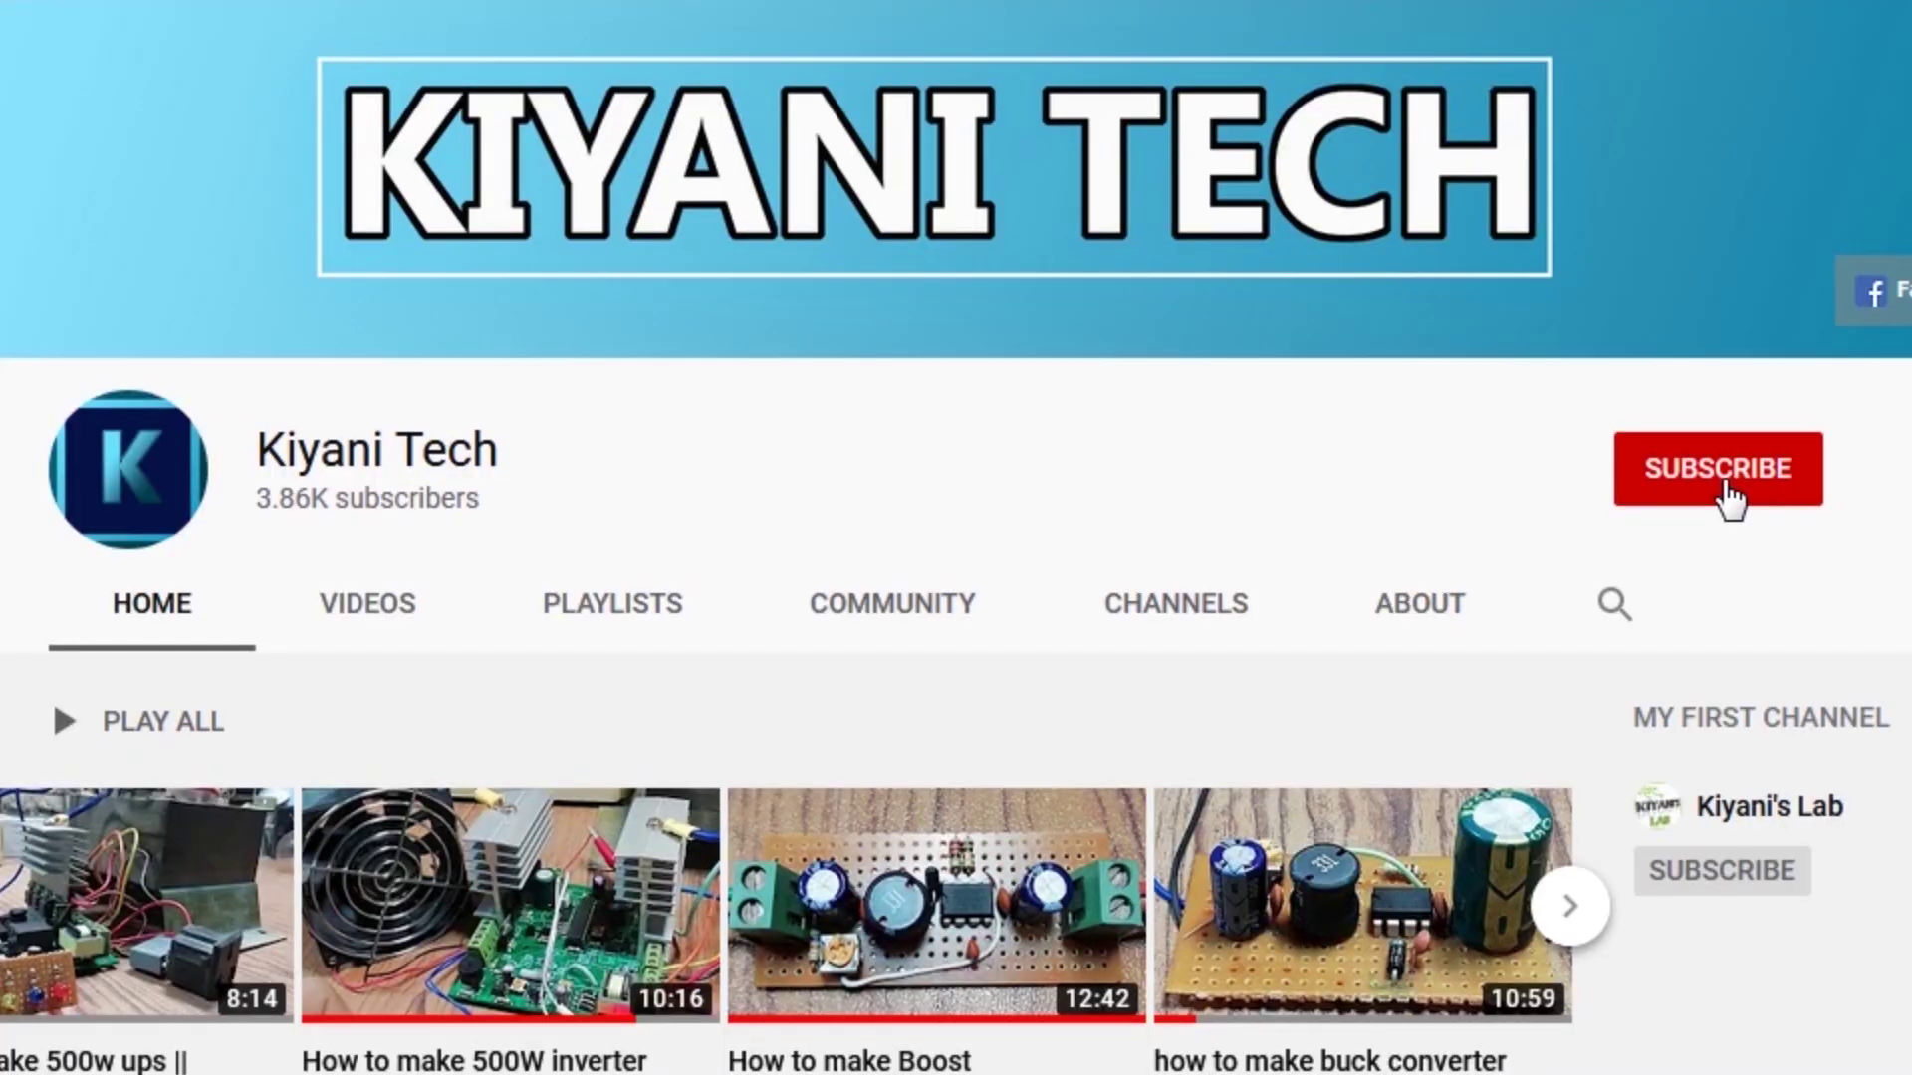
pyautogui.click(1726, 480)
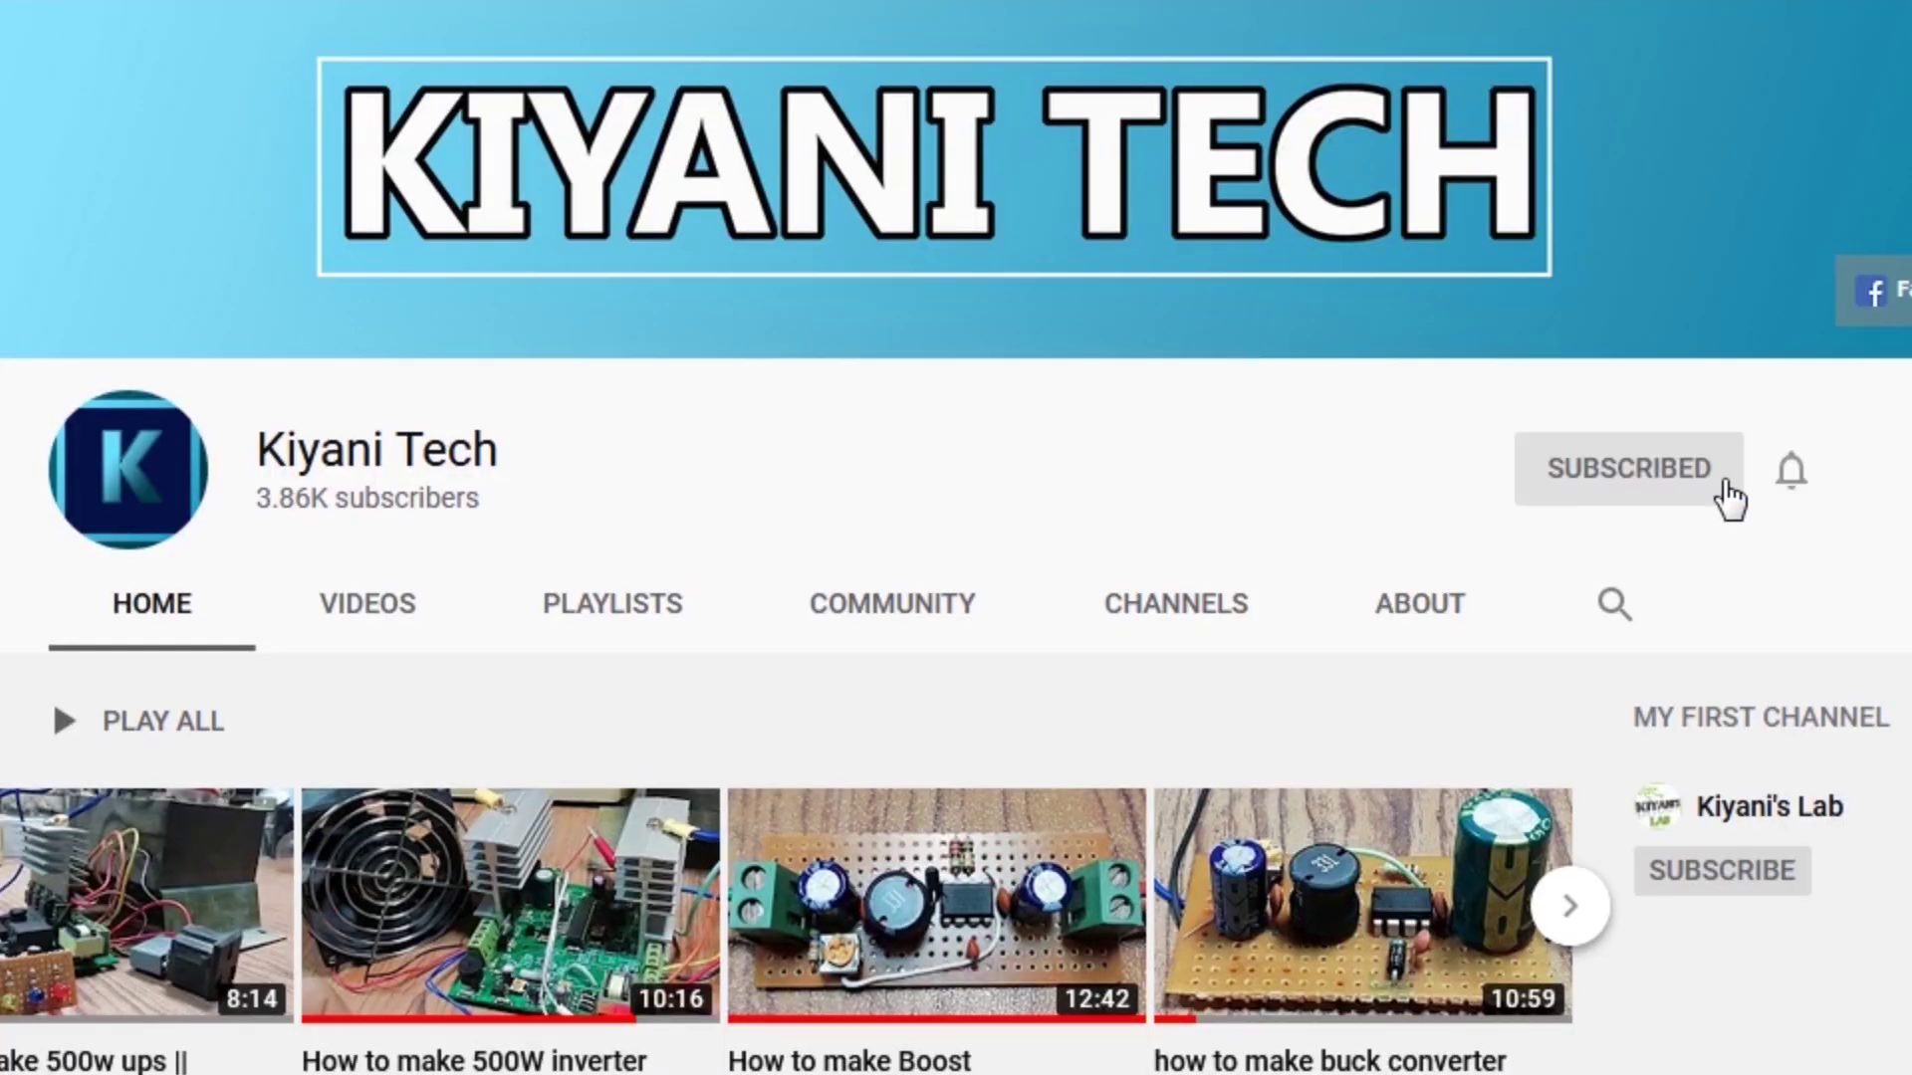